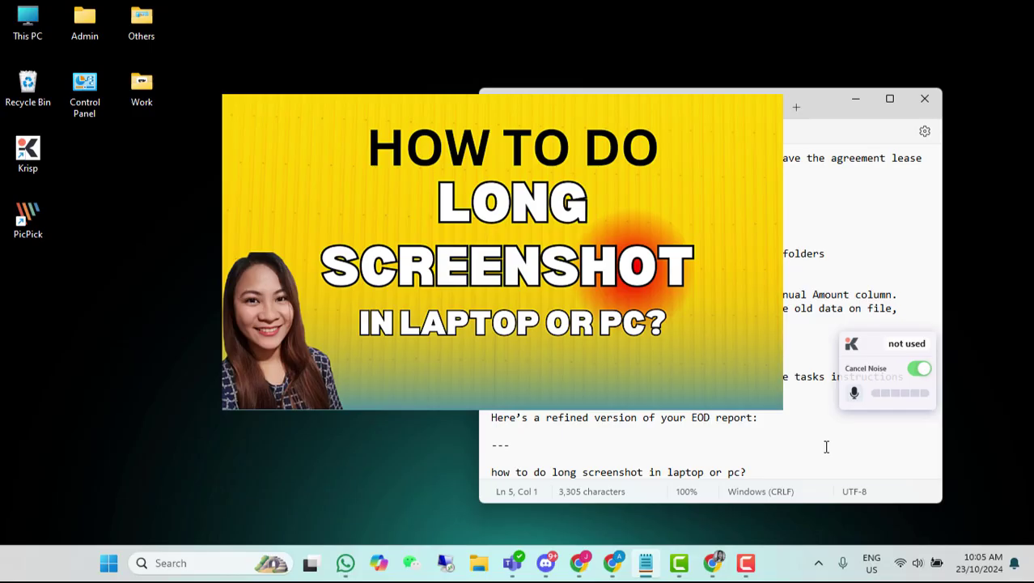
Step: Minimize Notepad and restore the Chrome window showing the YouTube Studio comments page
click(855, 98)
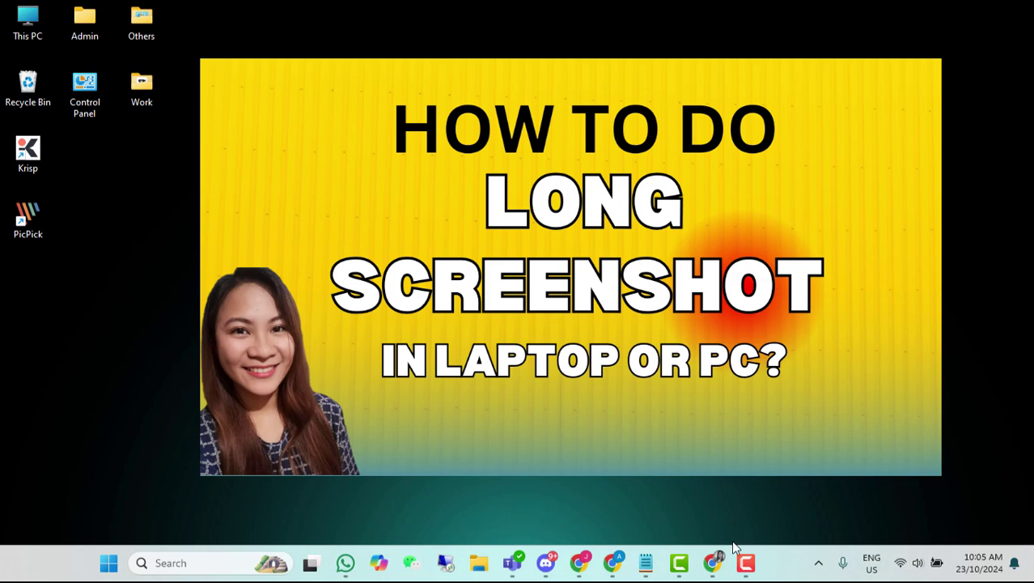
click(715, 560)
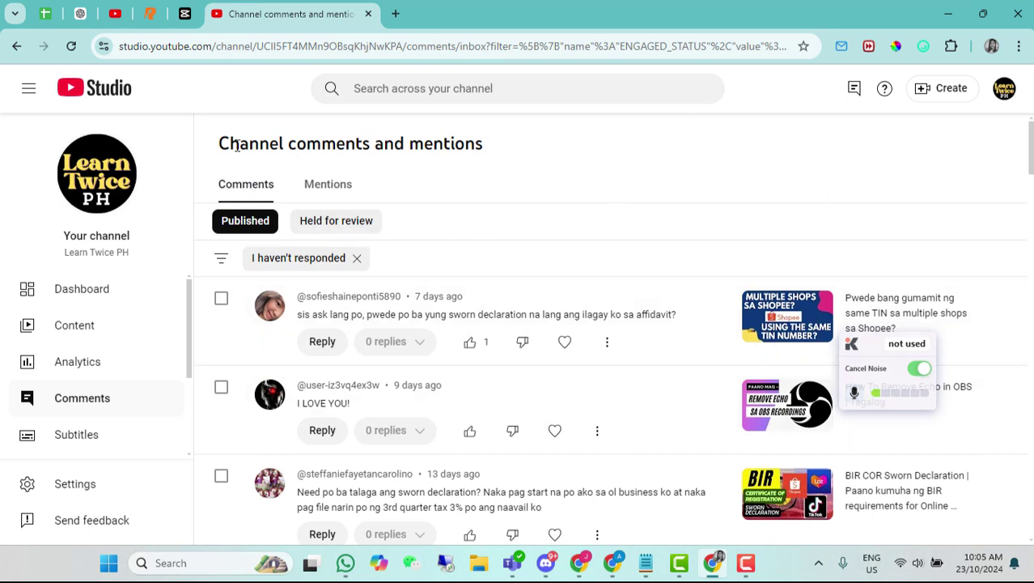
drag(247, 146, 531, 150)
click(784, 211)
scroll(595, 502, down, 9)
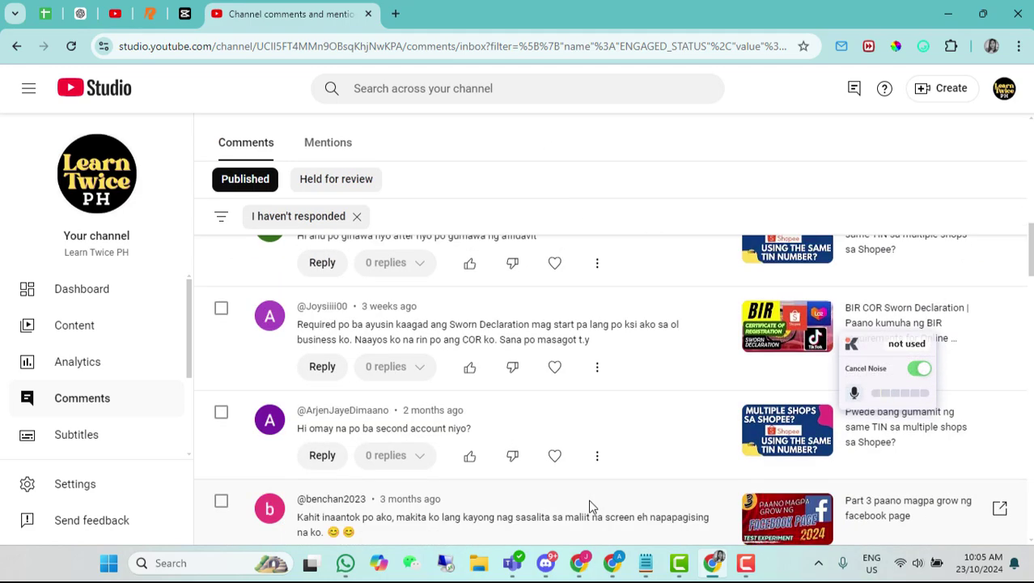
scroll(590, 506, up, 8)
scroll(589, 507, up, 1)
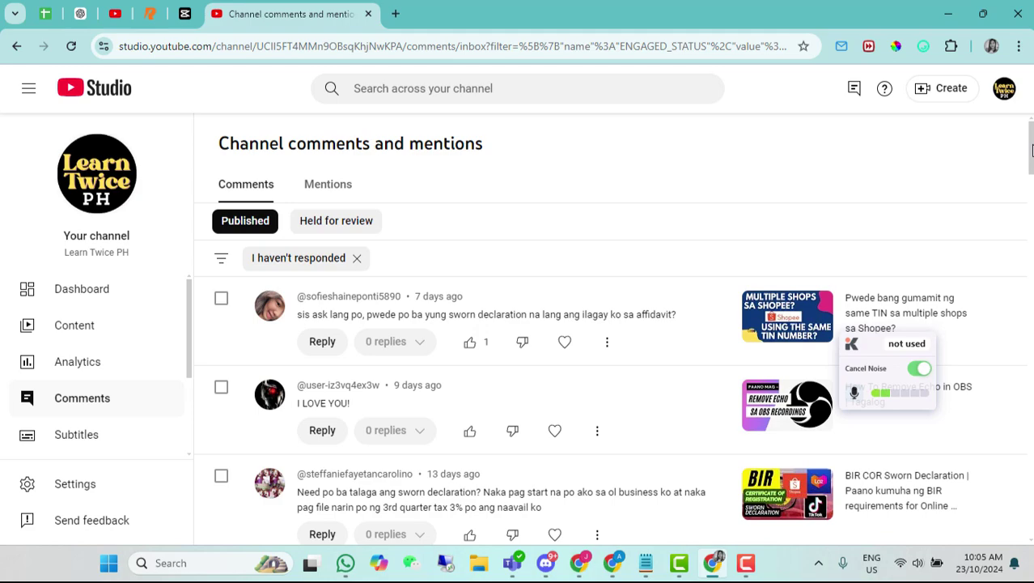
mouse_move(1032, 148)
mouse_down()
mouse_move(1030, 459)
mouse_move(1032, 148)
mouse_up()
drag(1032, 148, 1031, 459)
scroll(614, 389, down, 5)
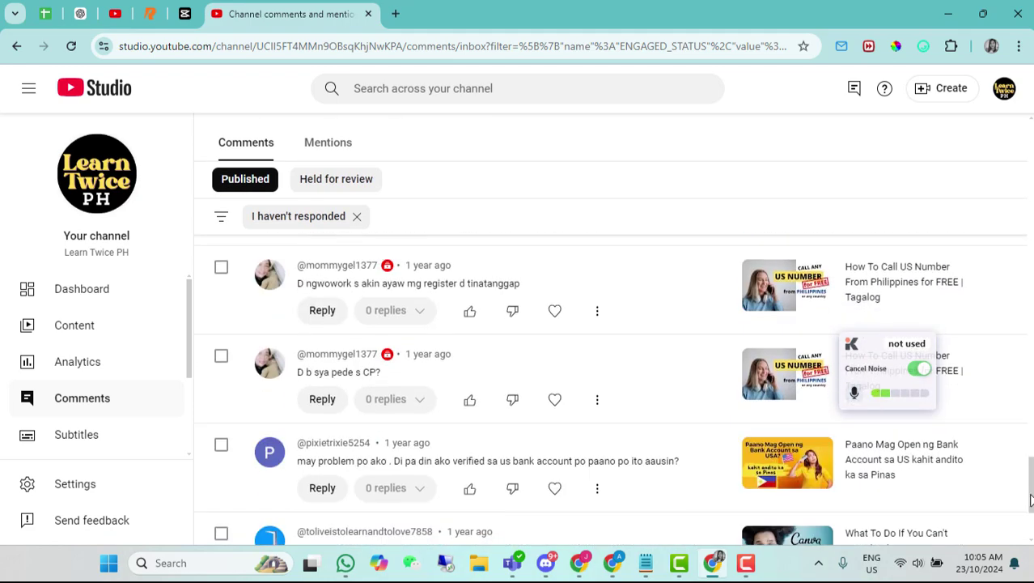
scroll(614, 323, up, 10)
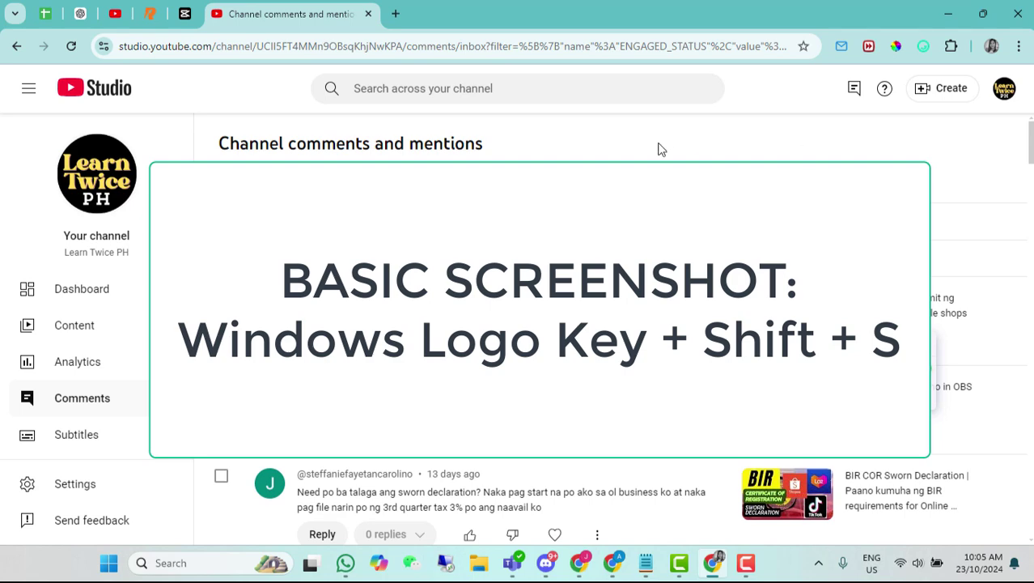
Step: Snip the visible browser area with Win+Shift+S and dismiss the screenshot-saved notification
key(super+shift+s)
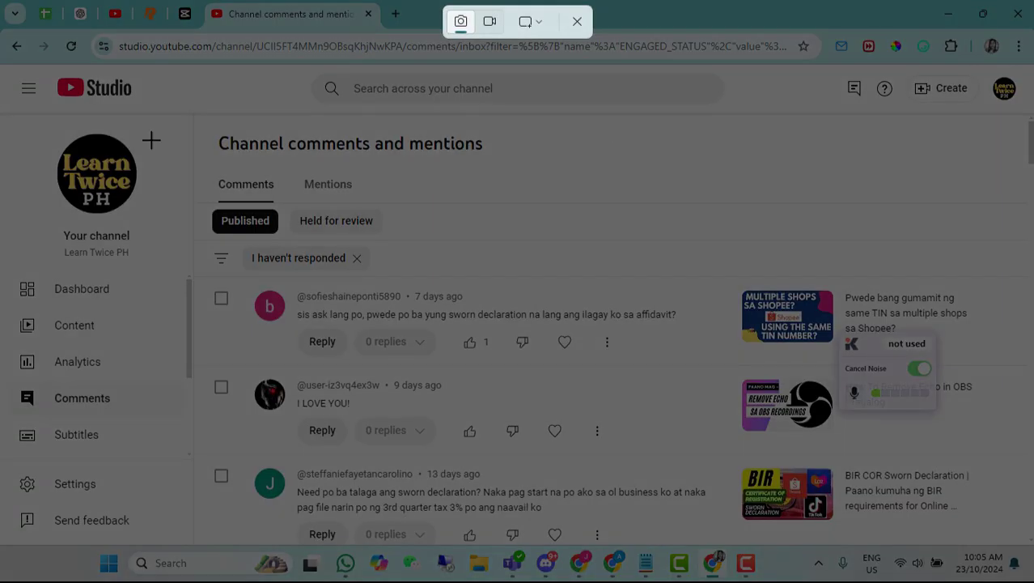
drag(10, 42, 779, 525)
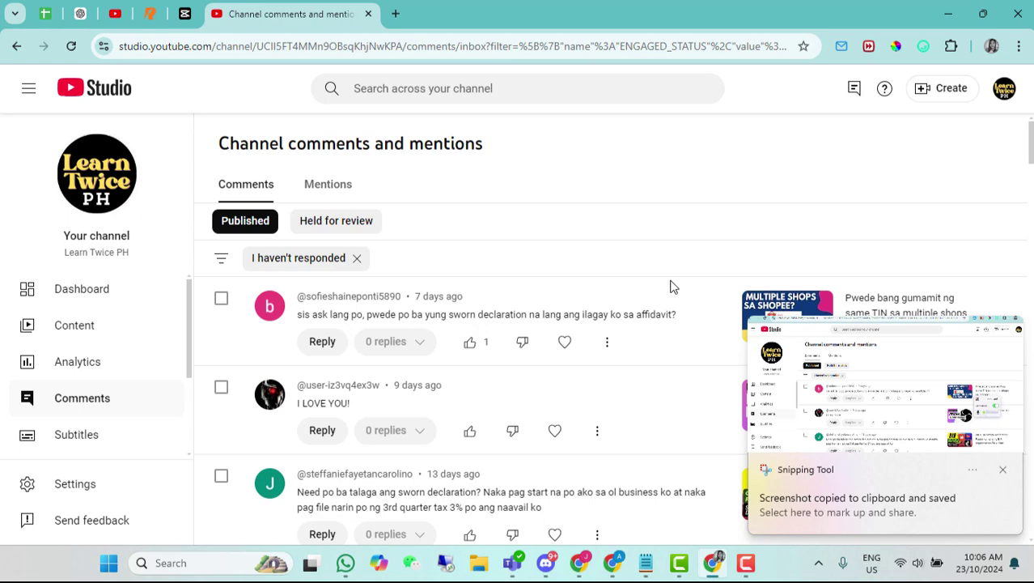
scroll(490, 417, down, 6)
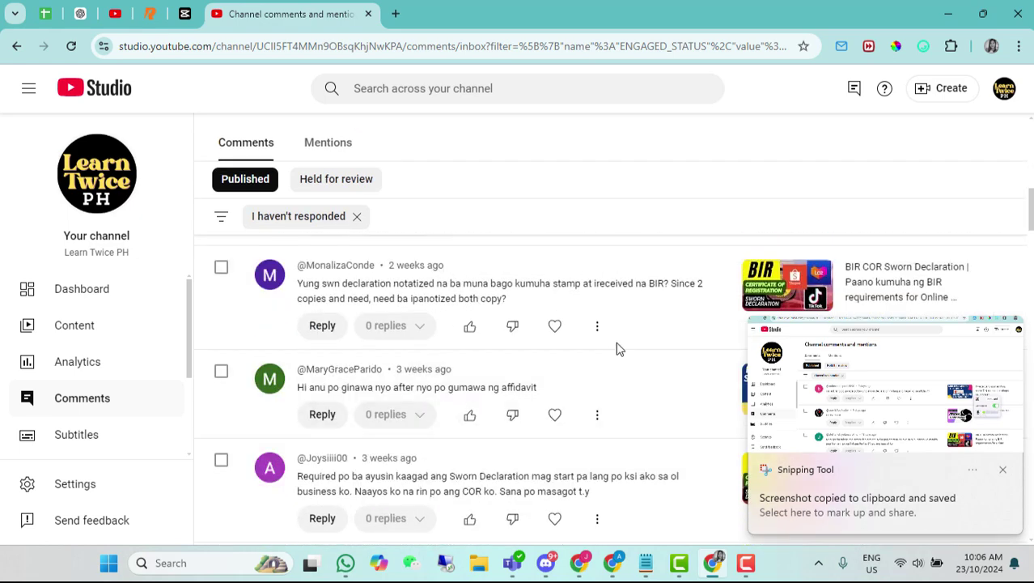
click(1004, 473)
scroll(609, 372, down, 5)
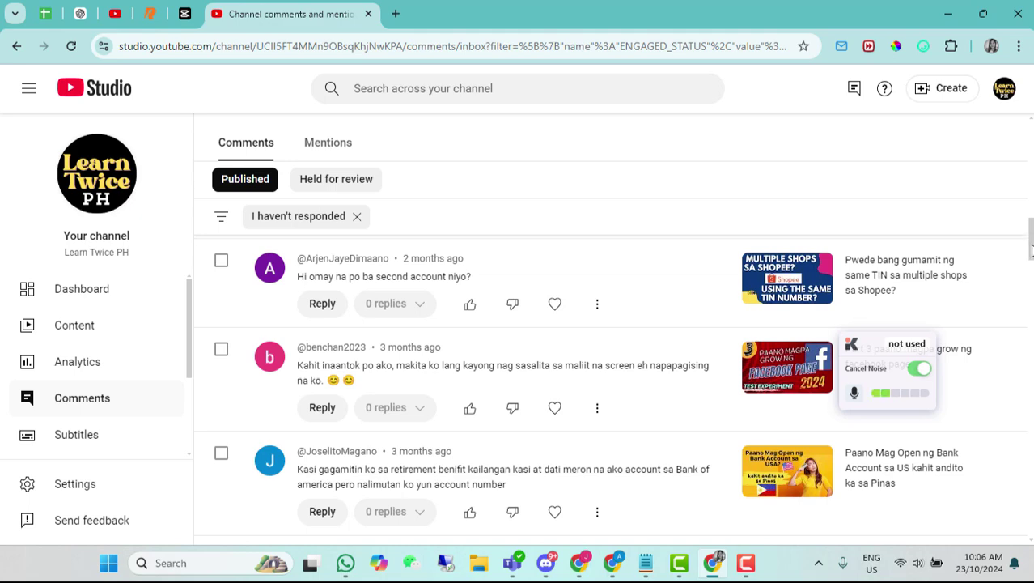
scroll(1031, 251, up, 12)
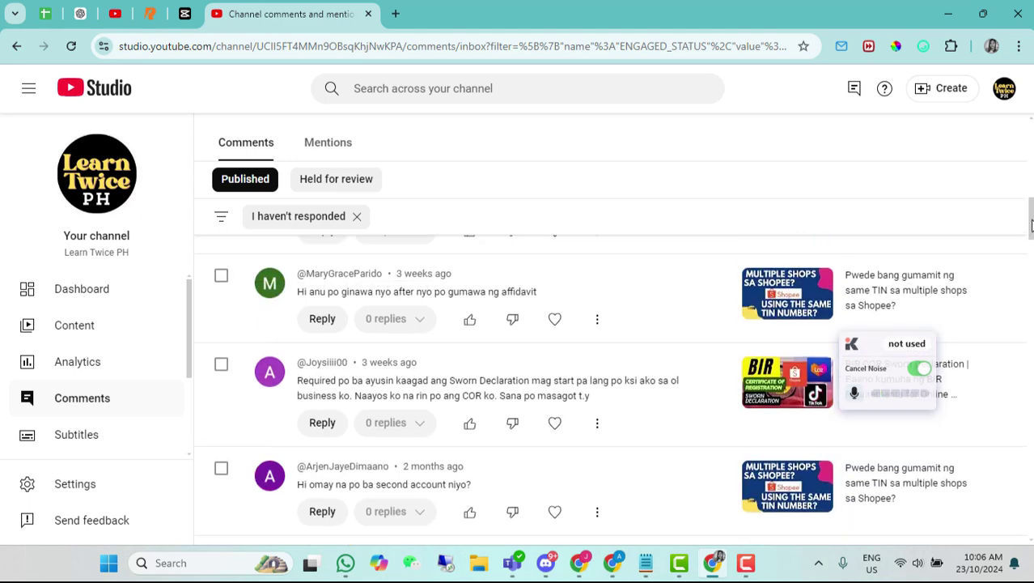
Step: Search 'picpick' in a new tab, download the installer from picpick.app, then minimize Chrome
click(396, 13)
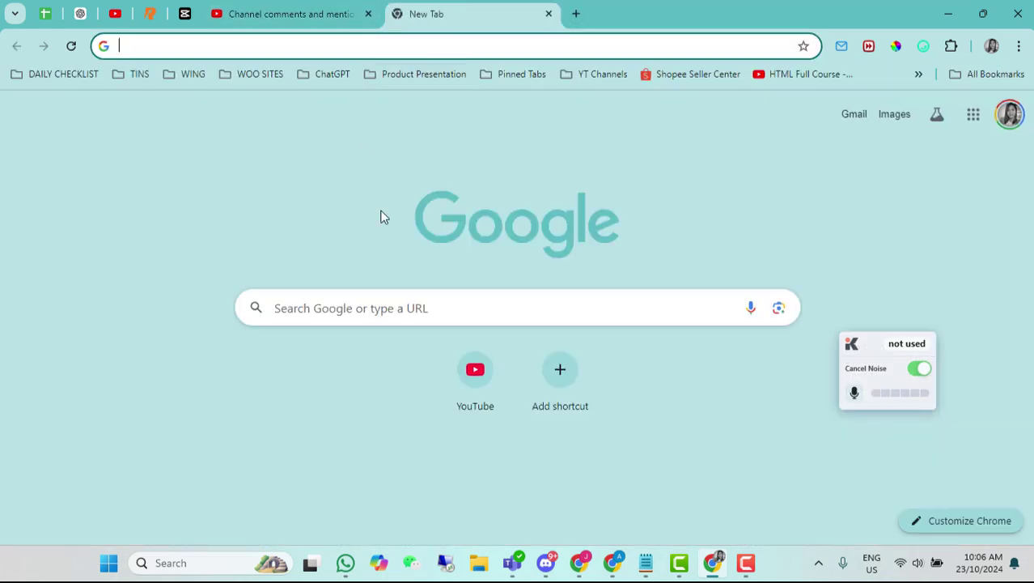
text(picpick)
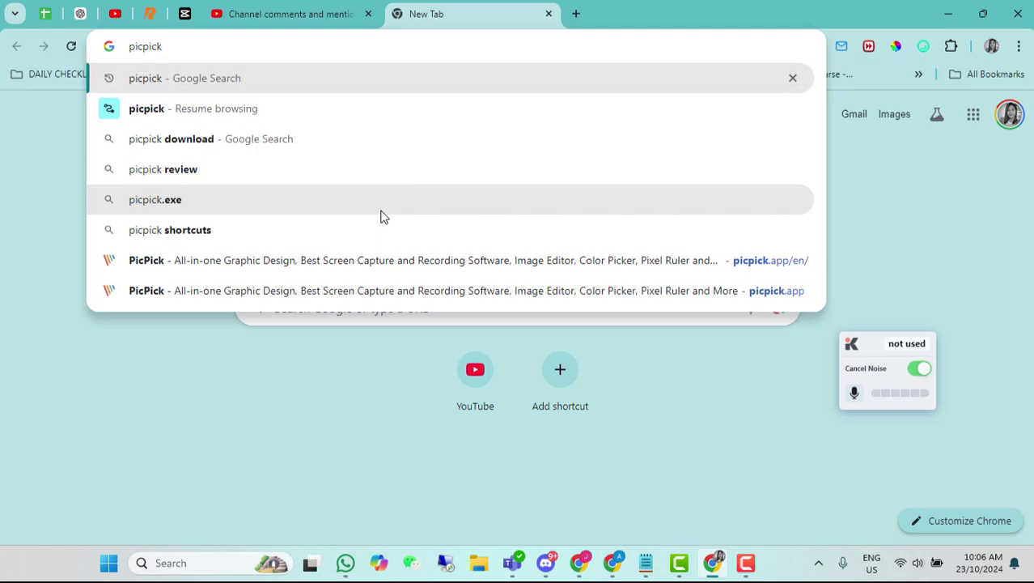
key(Return)
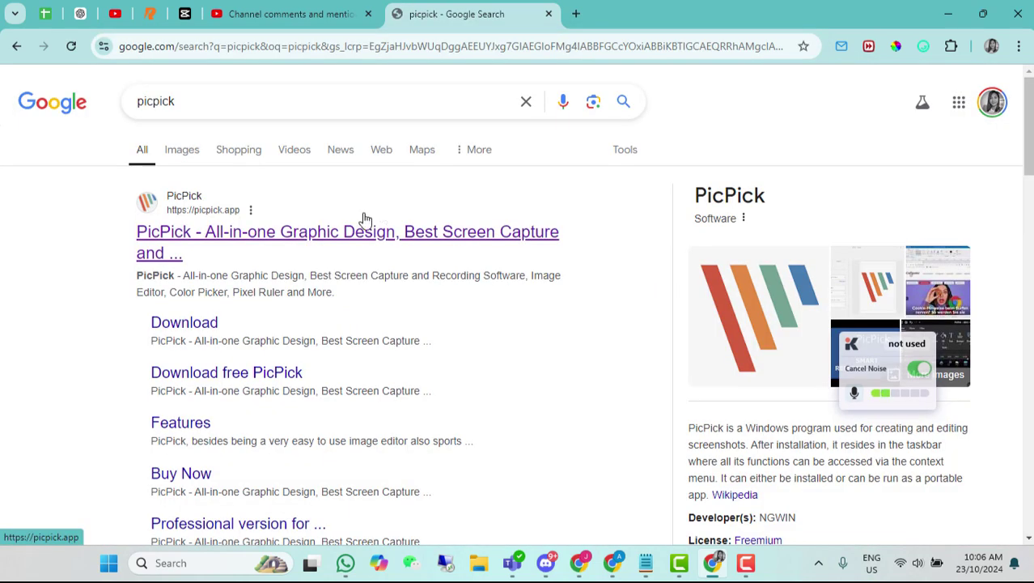
click(340, 239)
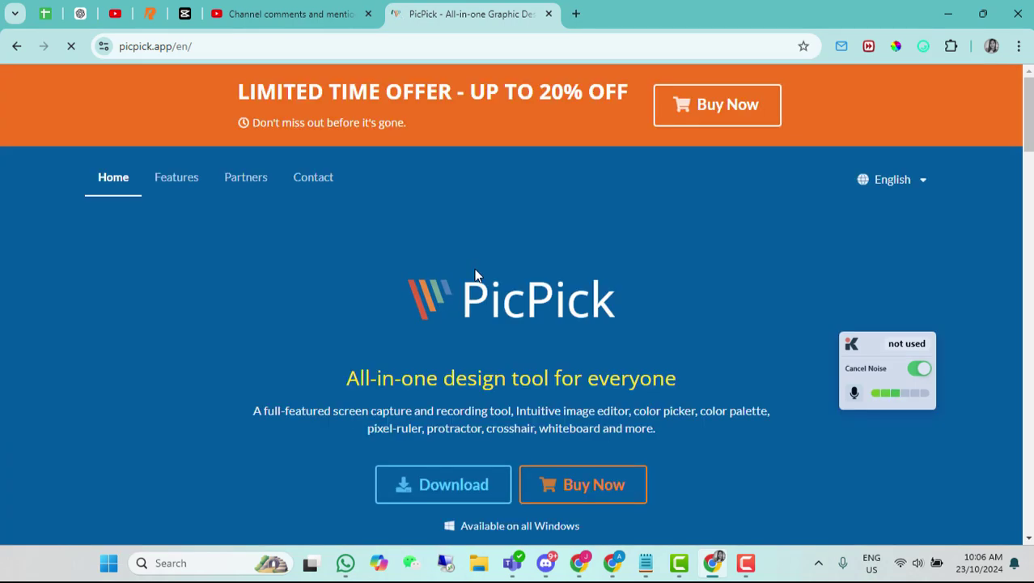
click(444, 496)
click(948, 14)
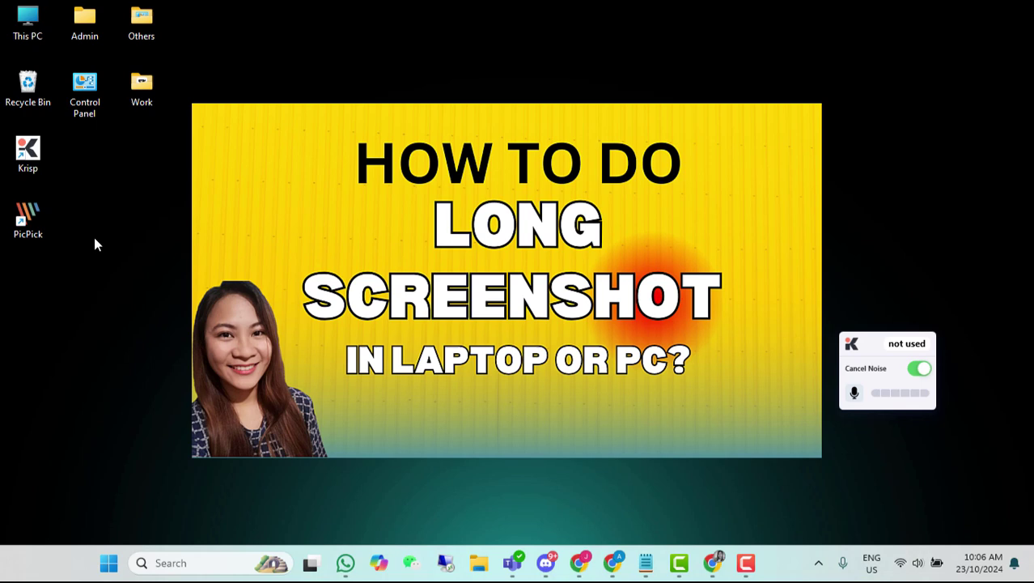
Step: Launch PicPick from its desktop shortcut, then return to Chrome showing the PicPick site
double_click(28, 218)
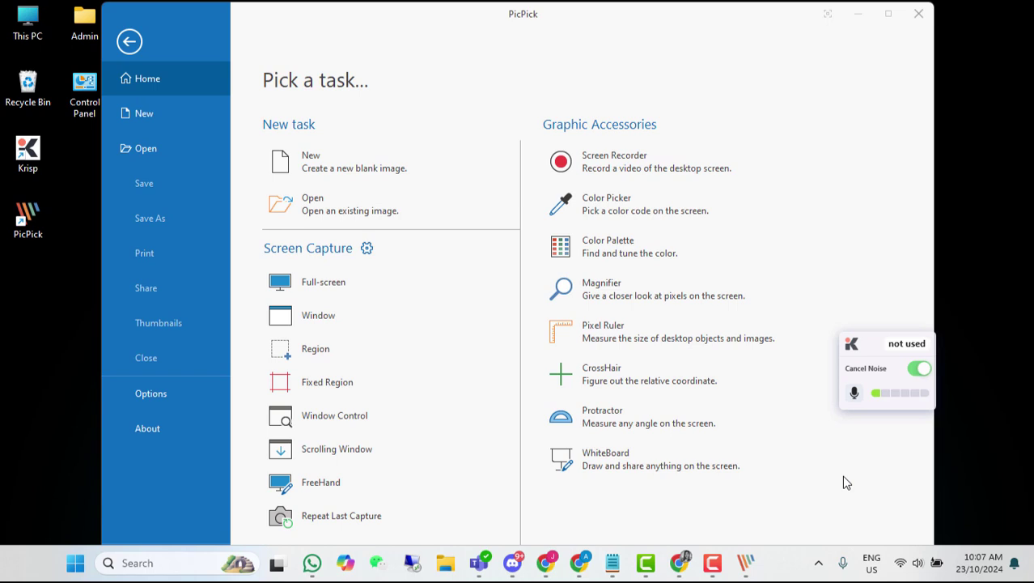
click(682, 565)
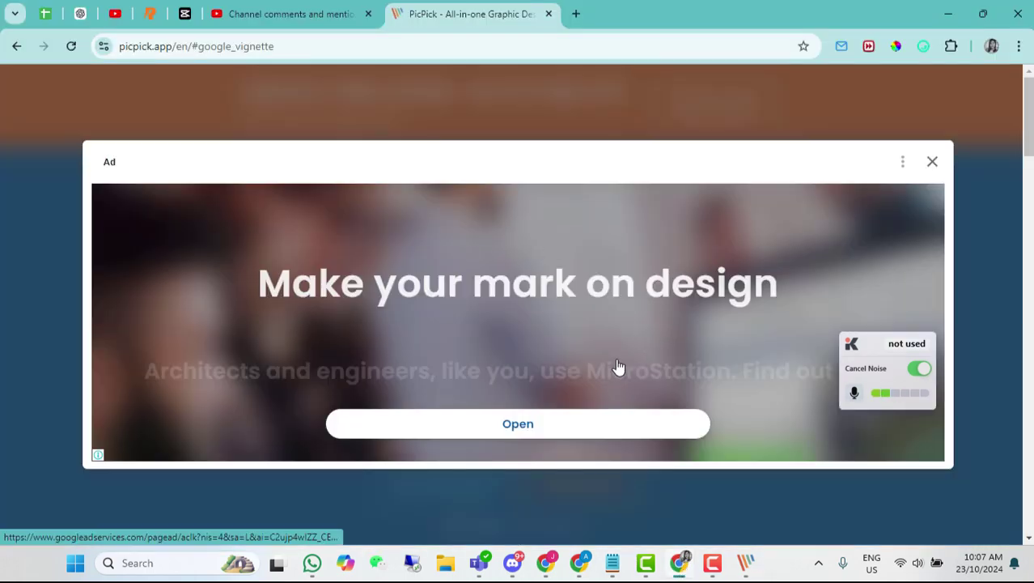
Step: Scroll the Studio comments tab to the top and capture it with PicPick's Scrolling Window mode
click(287, 13)
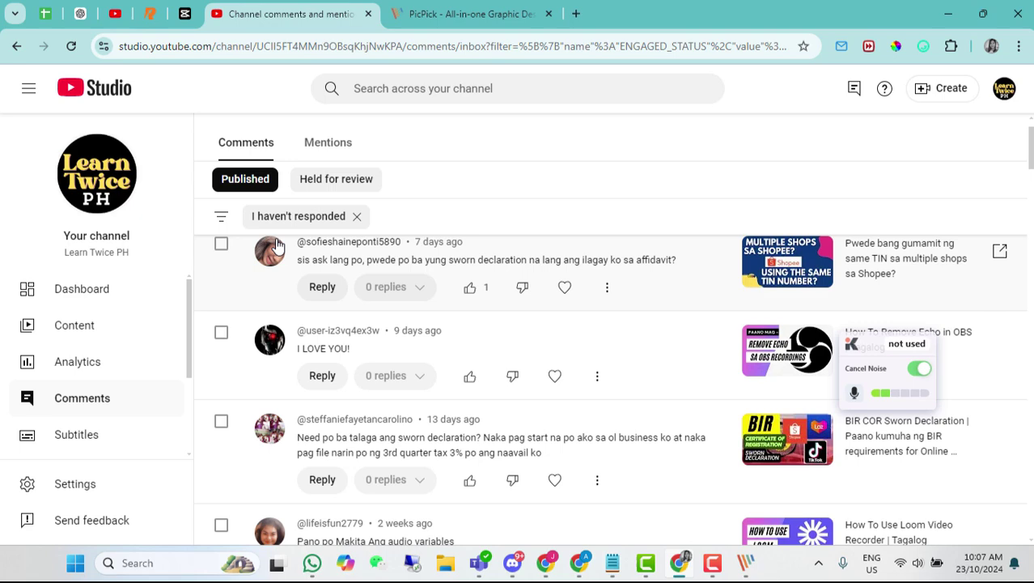
scroll(623, 348, up, 1)
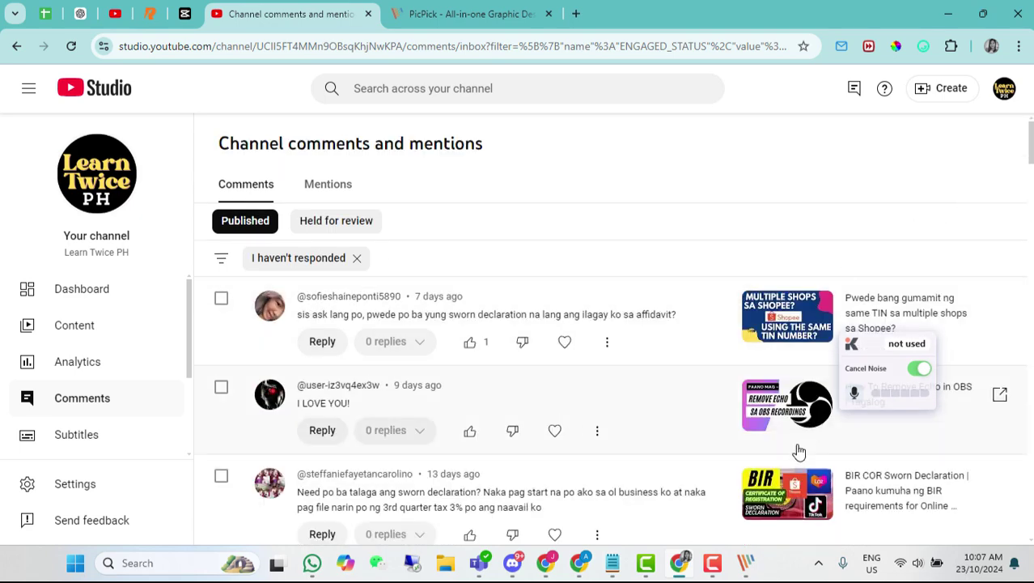
click(745, 572)
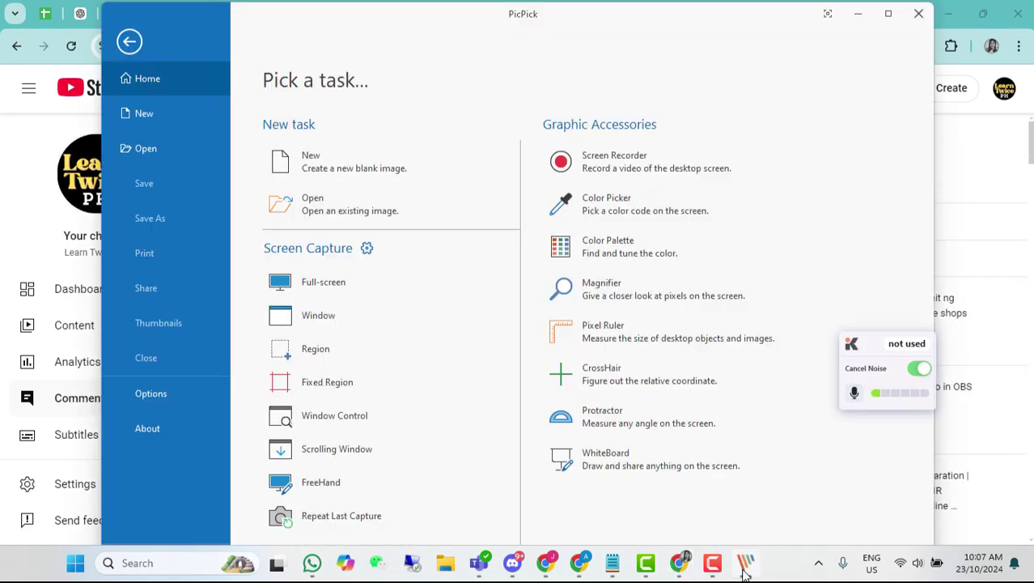
click(322, 455)
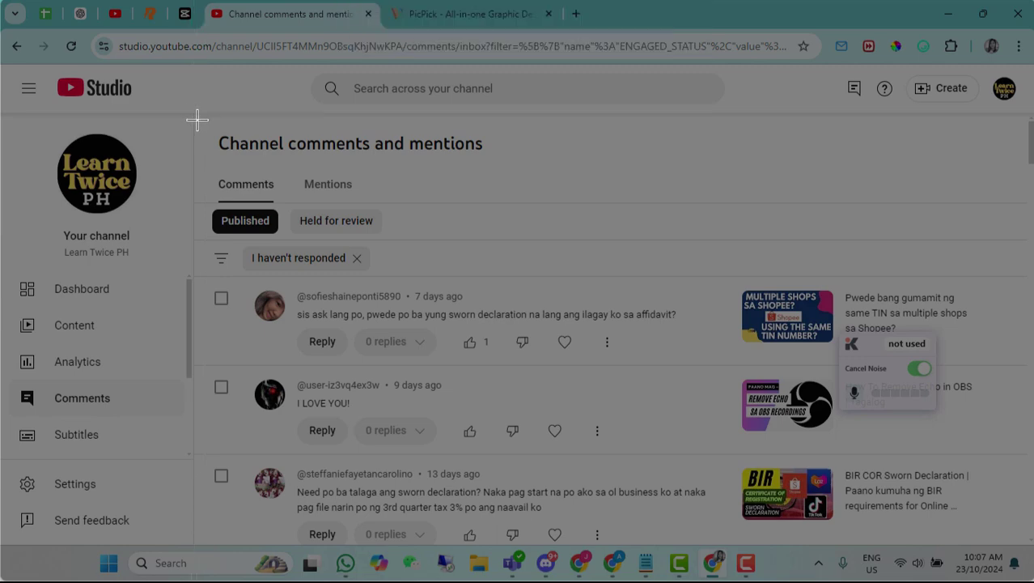
drag(198, 120, 1031, 546)
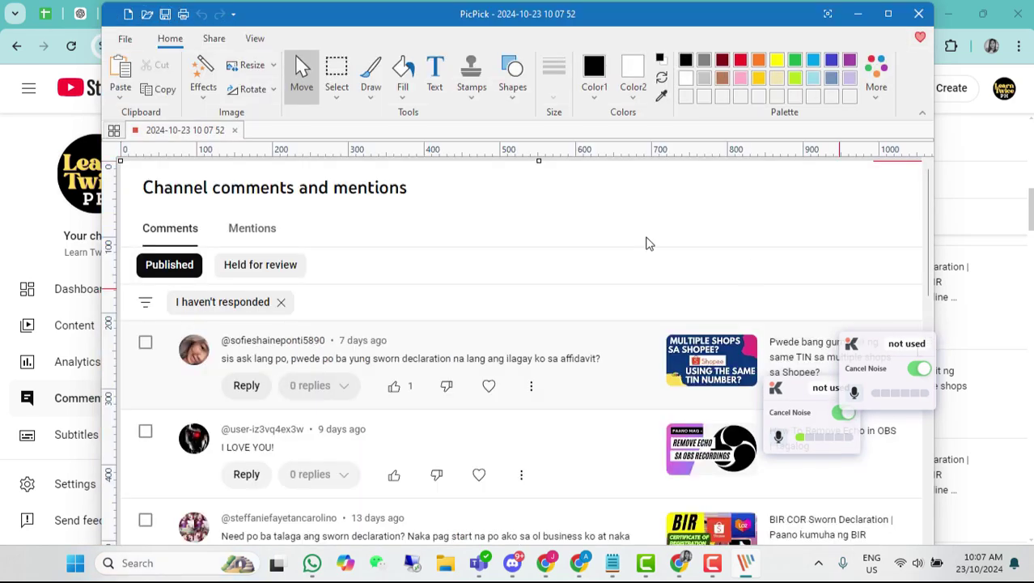
Step: Maximize the PicPick editor and scroll through the captured comments image
click(886, 14)
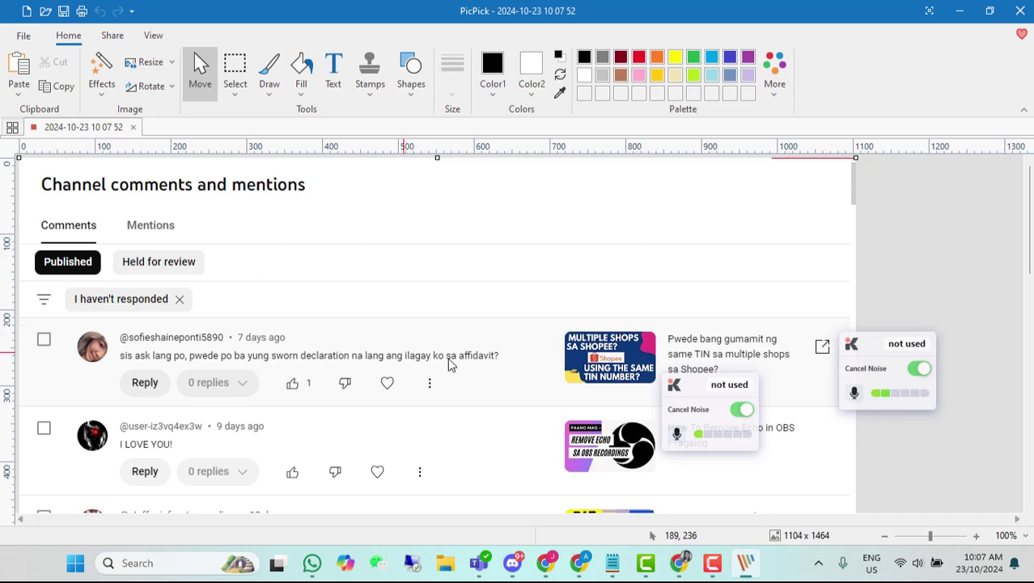
scroll(246, 291, down, 1)
scroll(247, 292, down, 10)
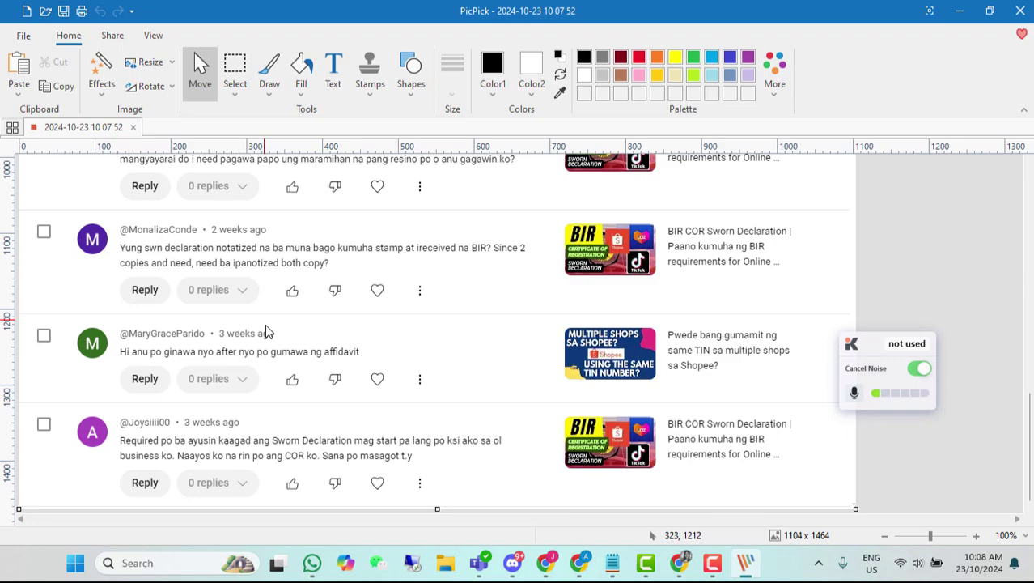
scroll(268, 340, up, 10)
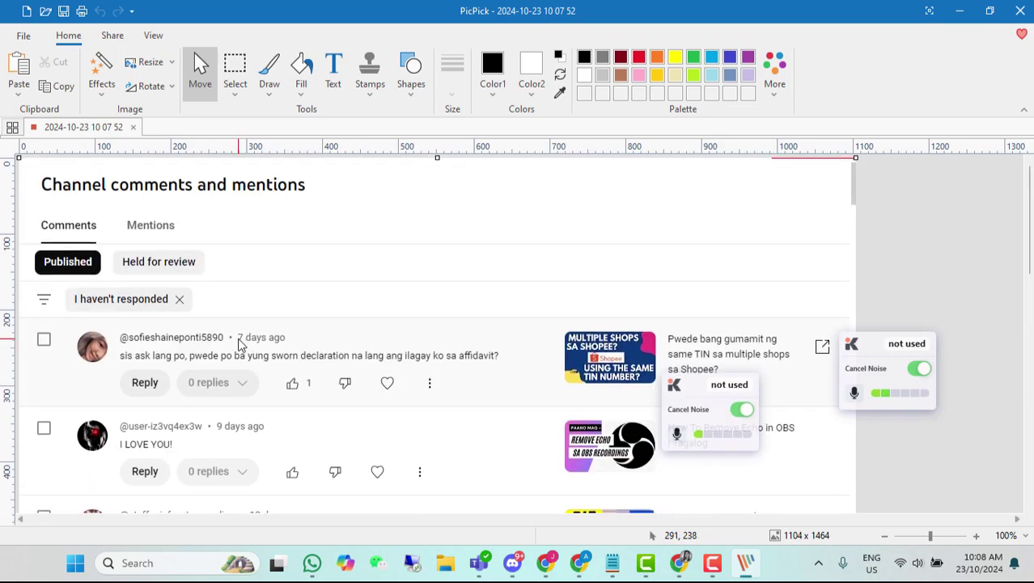
scroll(427, 303, down, 10)
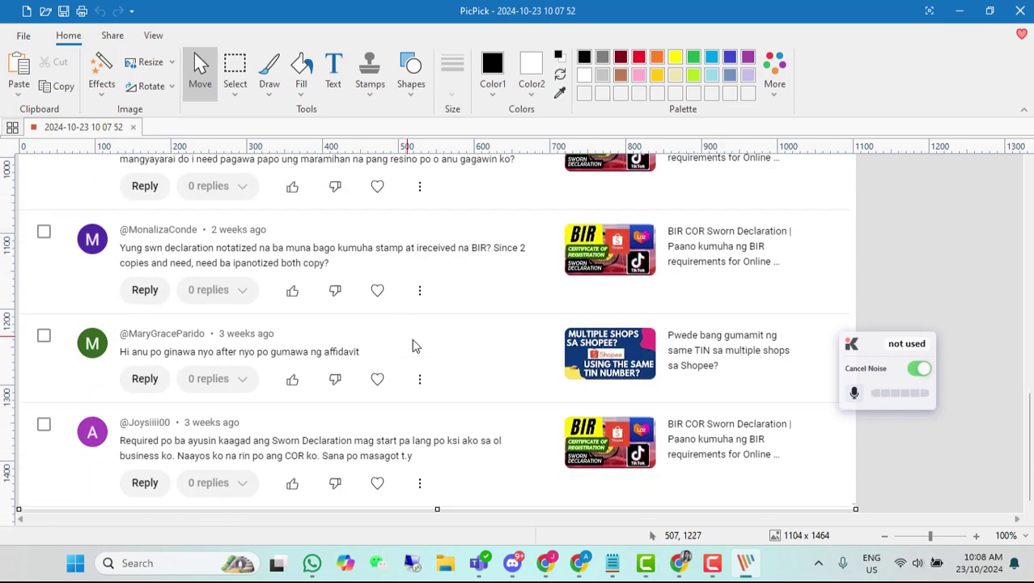
scroll(415, 341, up, 10)
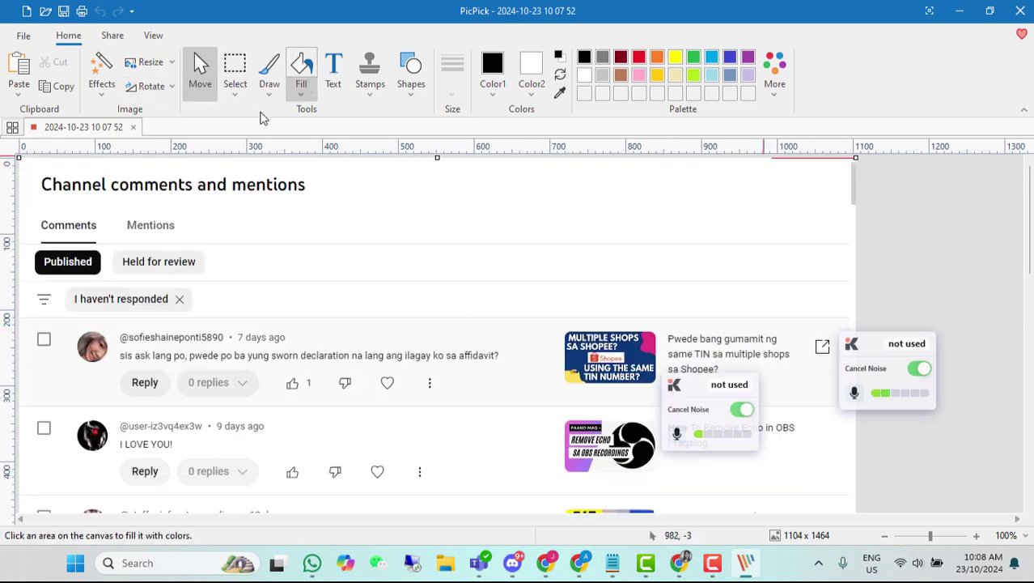
scroll(760, 253, down, 2)
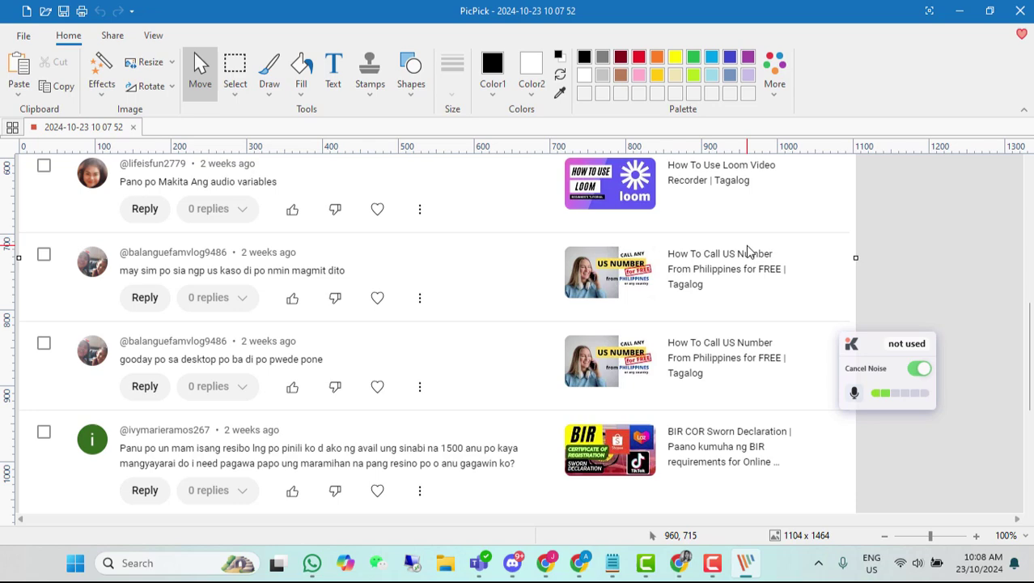
scroll(749, 251, down, 4)
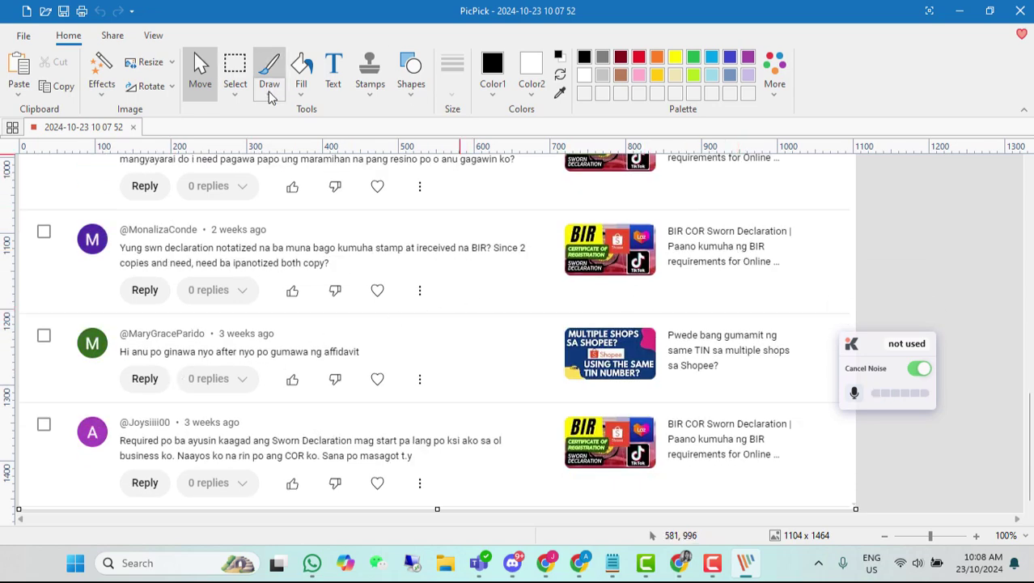
Step: Drag the canvas bottom edge upward to crop the image to 1104 x 1204
click(235, 93)
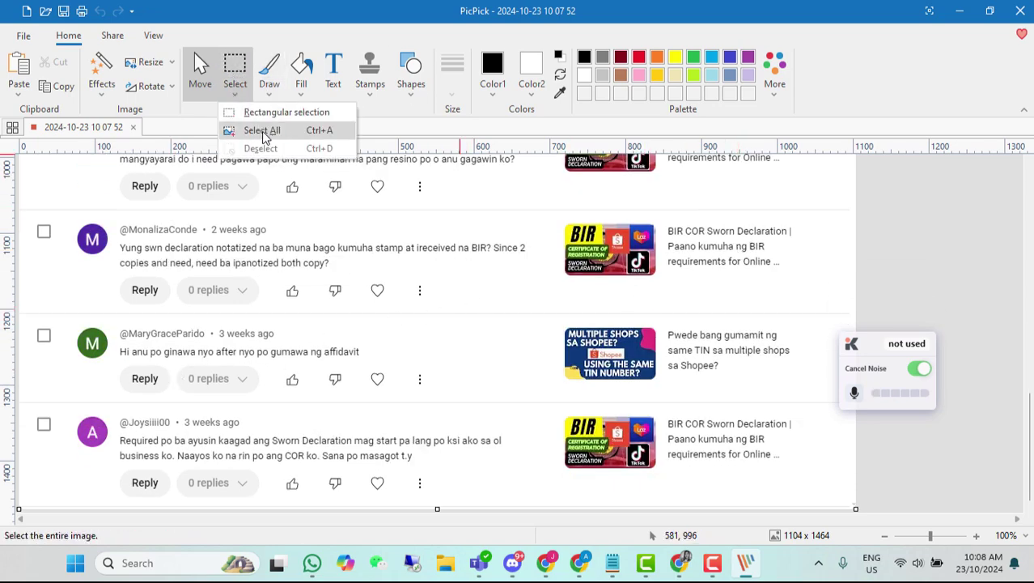
click(233, 89)
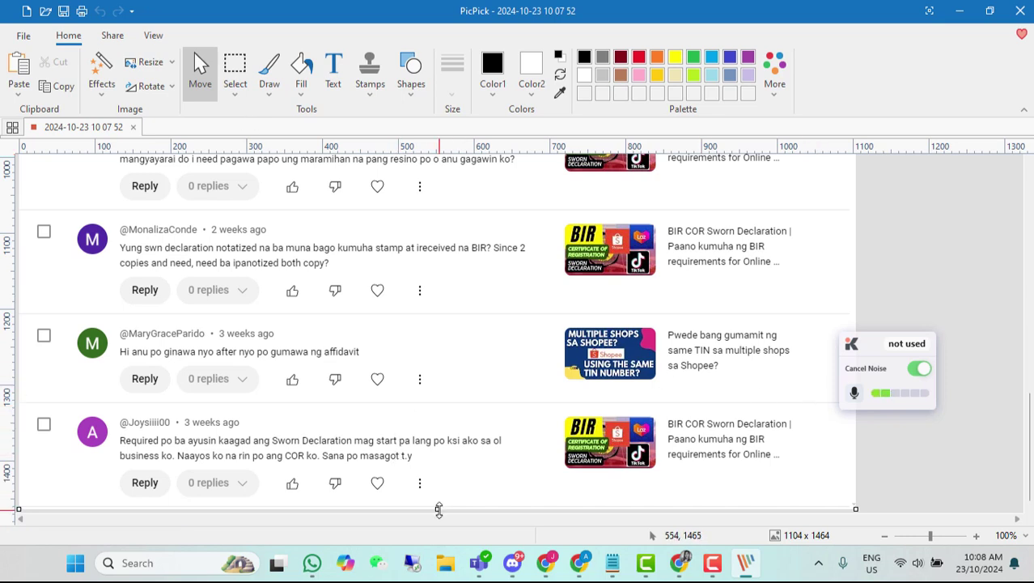
drag(438, 509, 457, 318)
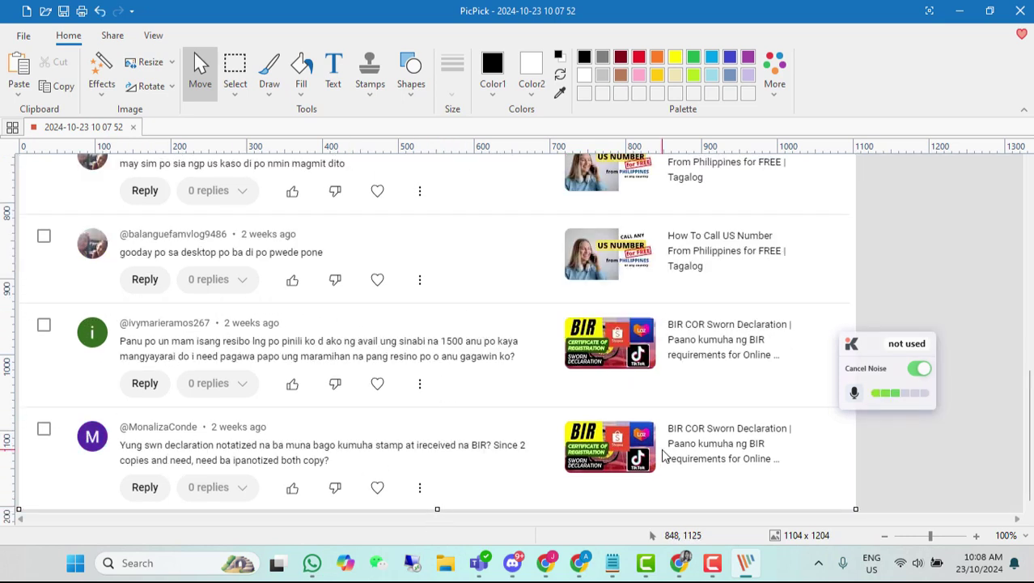
Step: Open File > Save As to list the PNG, BMP, JPG, GIF and PDF formats
click(24, 35)
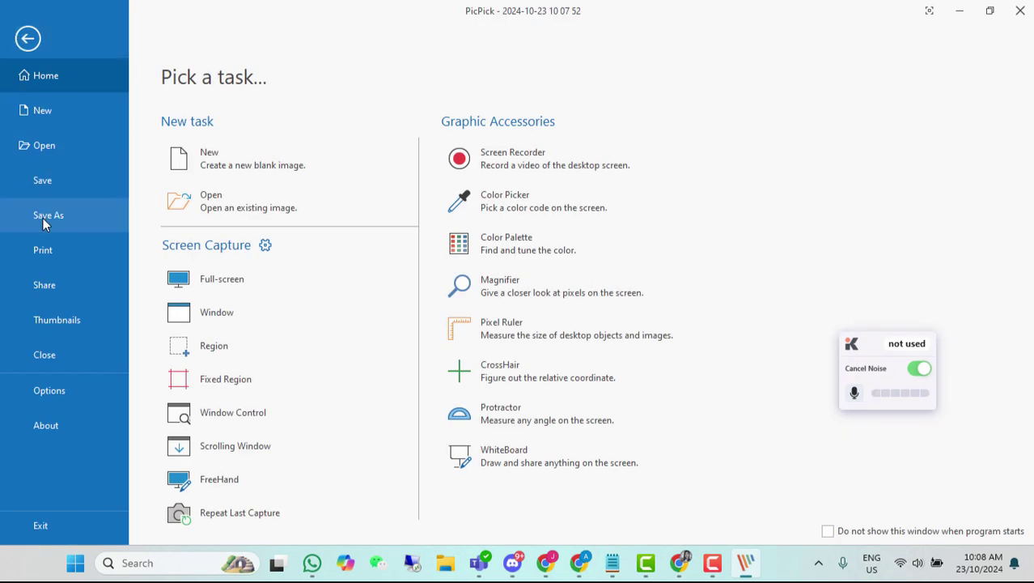
click(43, 217)
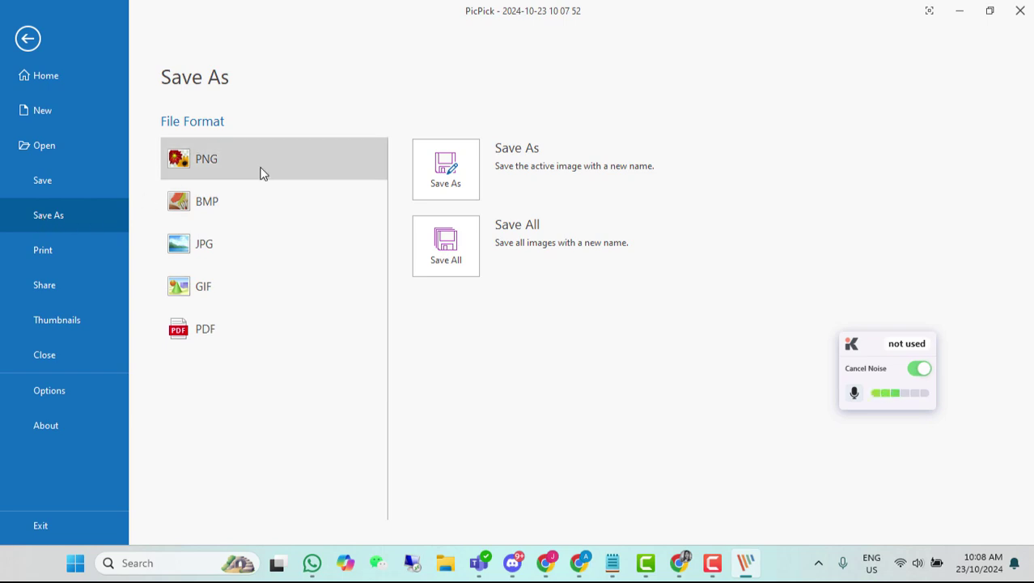